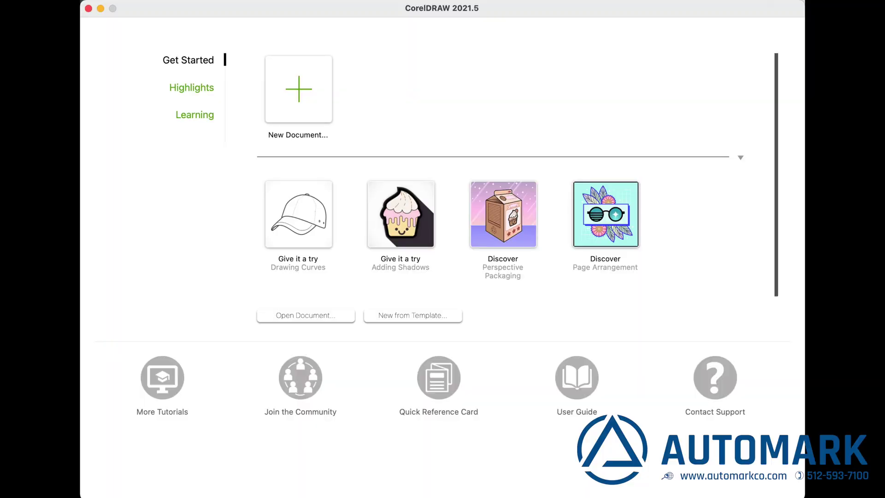
Step: Create a new blank Letter-size CorelDRAW document, Untitled-1
{"action": "left_click", "coordinate": [295, 96]}
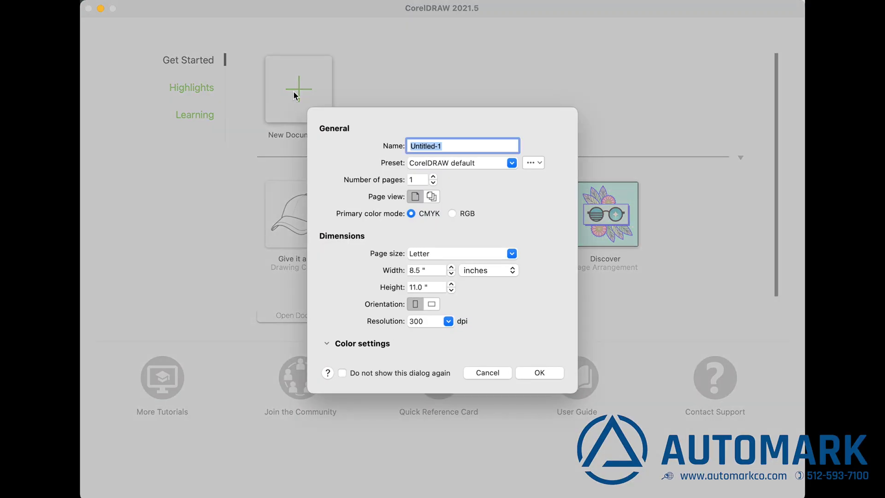
{"action": "left_click", "coordinate": [549, 375]}
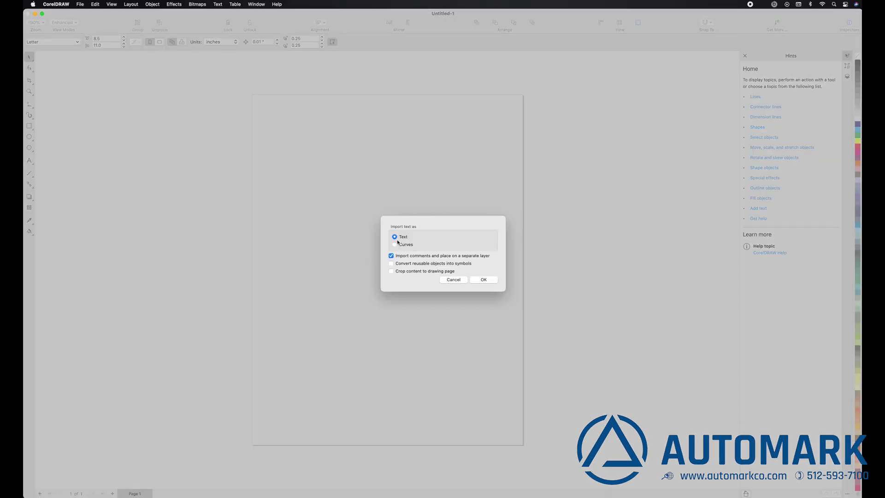
Step: Import the PDF label artwork and export it as Example.dxf in DXF - AutoCAD format
{"action": "left_click", "coordinate": [484, 281]}
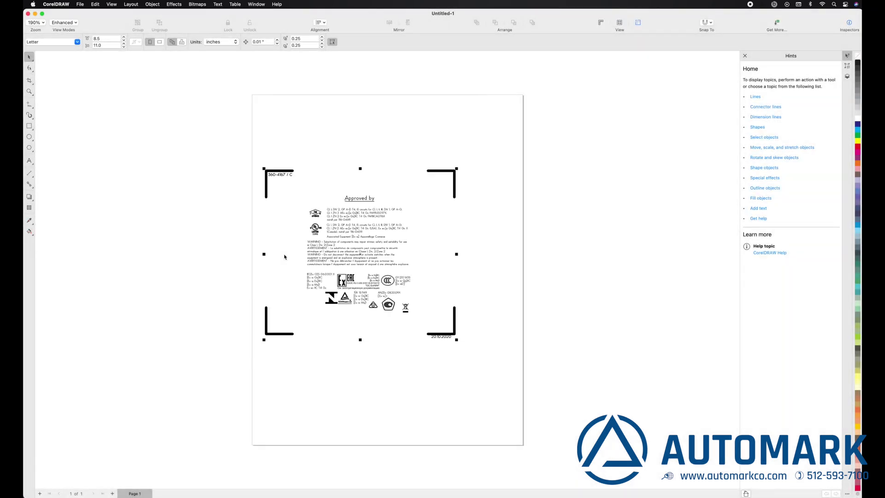
{"action": "left_click", "coordinate": [80, 4]}
{"action": "left_click", "coordinate": [94, 107]}
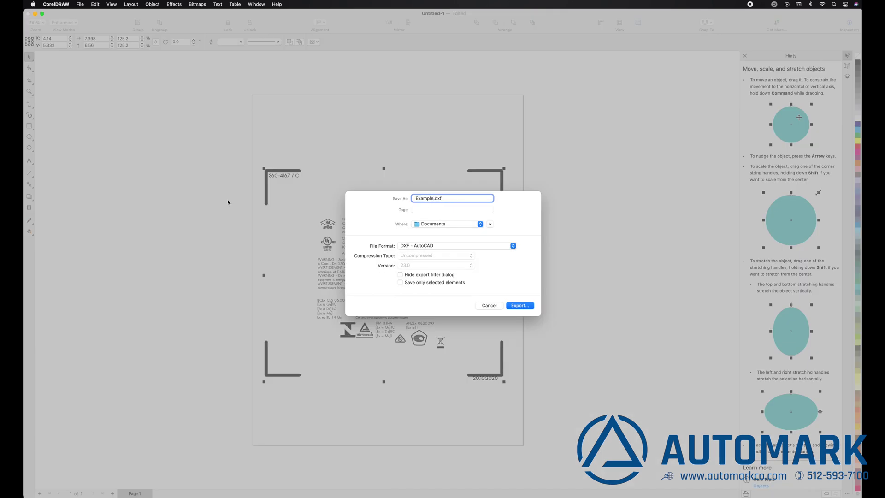
{"action": "left_click", "coordinate": [449, 247]}
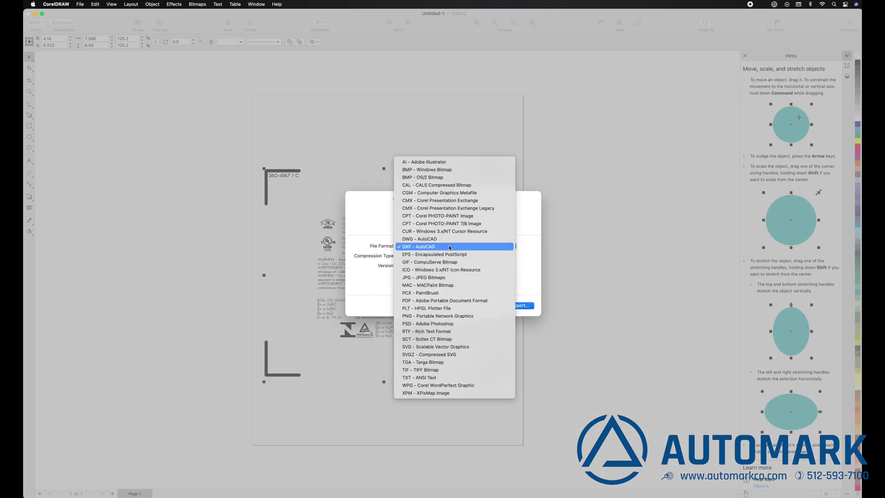
{"action": "left_click", "coordinate": [443, 247]}
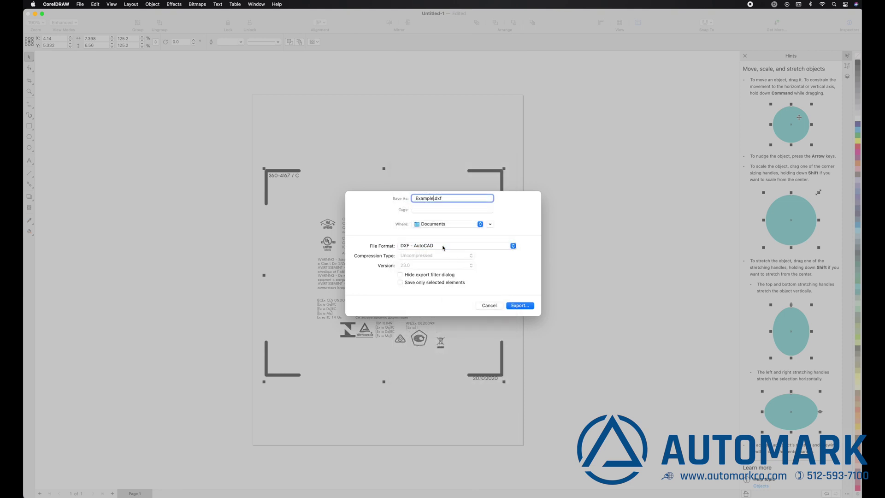
{"action": "left_click", "coordinate": [526, 306]}
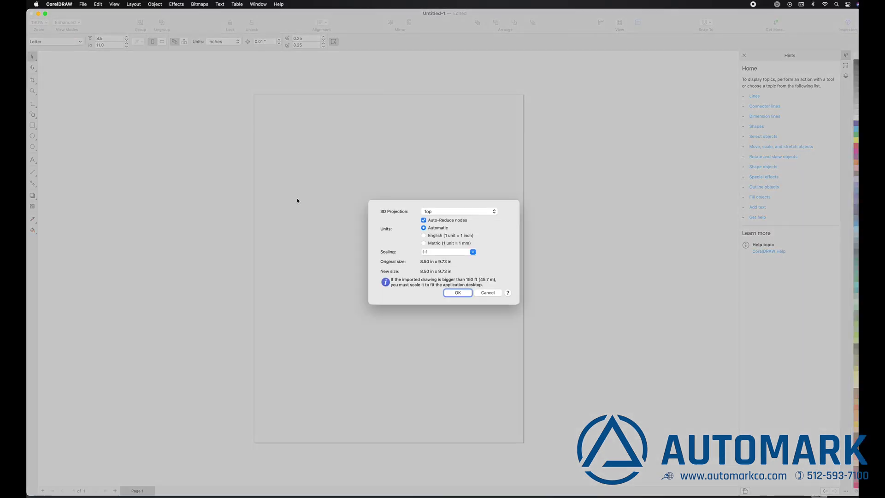
Step: Reimport Example.dxf at 1:1 scale and drag it onto the Letter page
{"action": "left_click", "coordinate": [446, 294]}
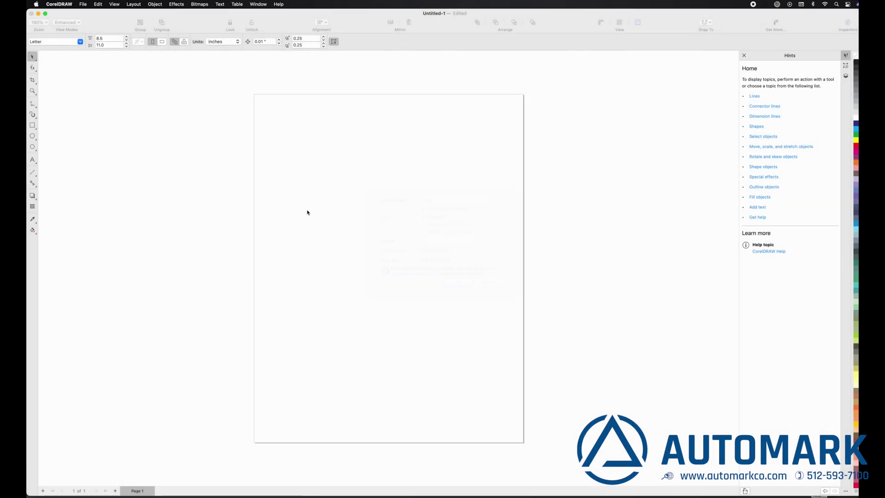
{"action": "left_click", "coordinate": [268, 147]}
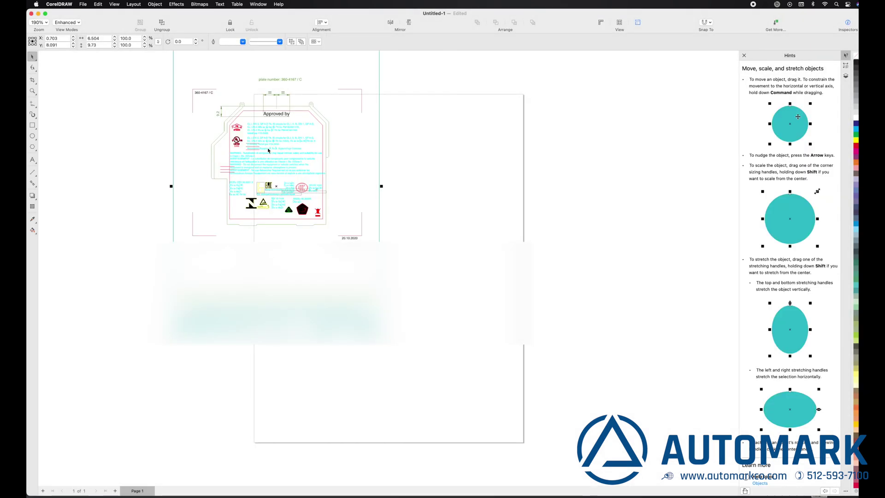
{"action": "mouse_move", "coordinate": [368, 160]}
{"action": "left_mouse_down"}
{"action": "mouse_move", "coordinate": [469, 251]}
{"action": "mouse_move", "coordinate": [484, 242]}
{"action": "left_mouse_up"}
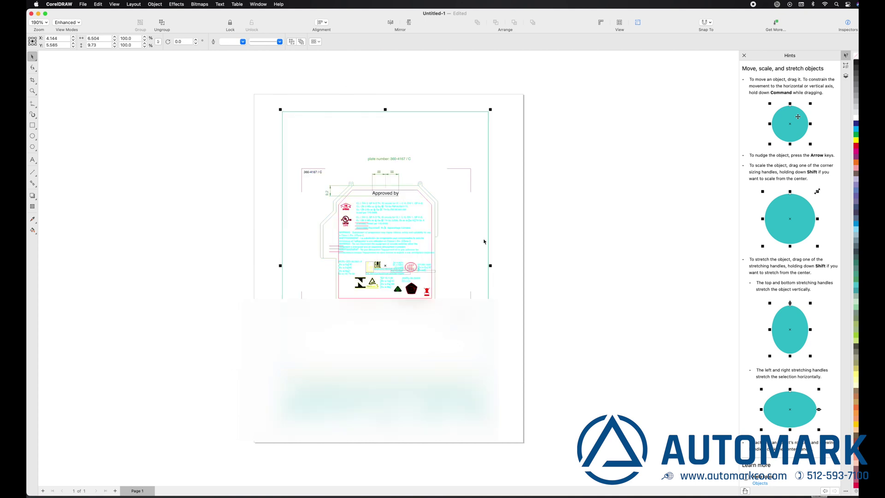
{"action": "left_click", "coordinate": [59, 4]}
{"action": "left_click", "coordinate": [83, 4]}
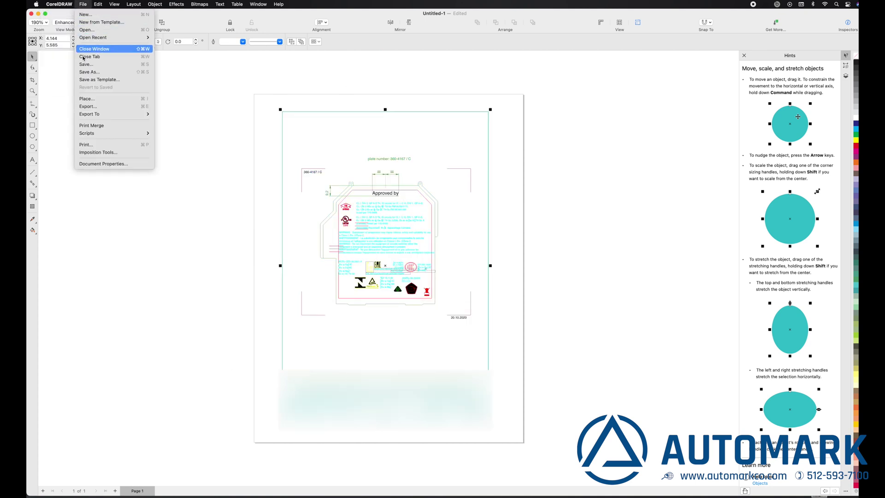
Step: Export the repositioned drawing as Example 3.dxf in DXF - AutoCAD format
{"action": "left_click", "coordinate": [90, 107]}
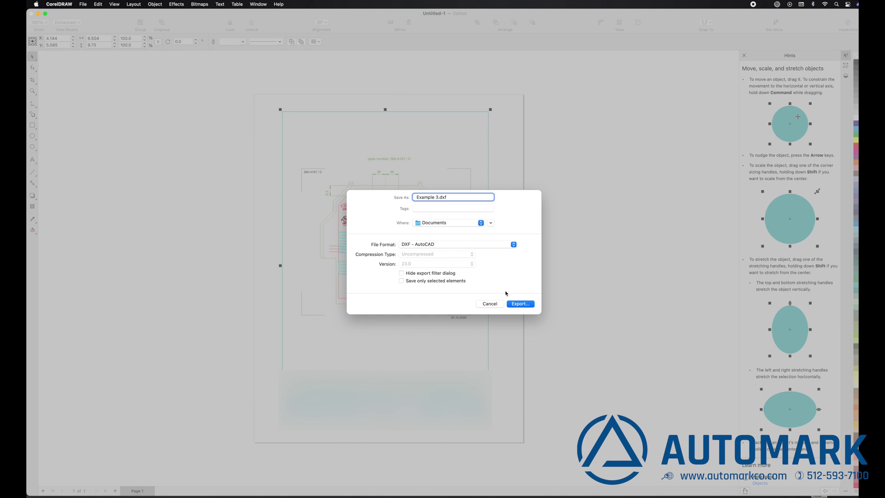
{"action": "left_click", "coordinate": [519, 304]}
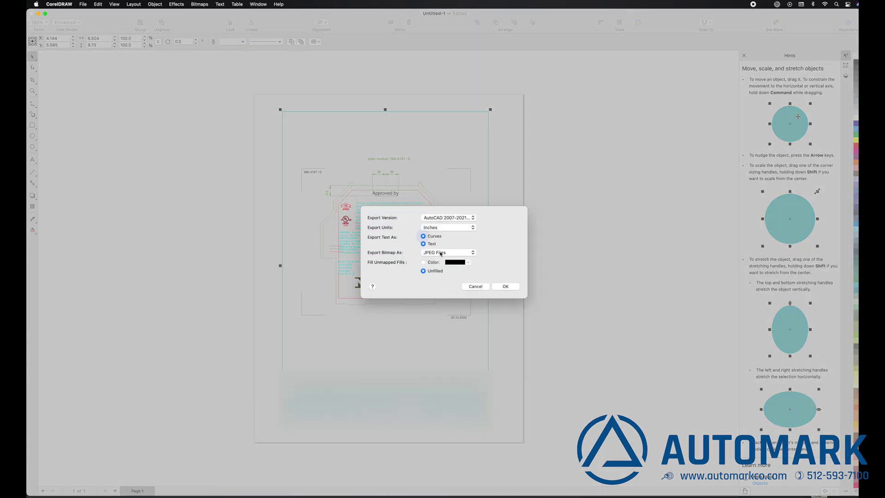
{"action": "left_click", "coordinate": [506, 286]}
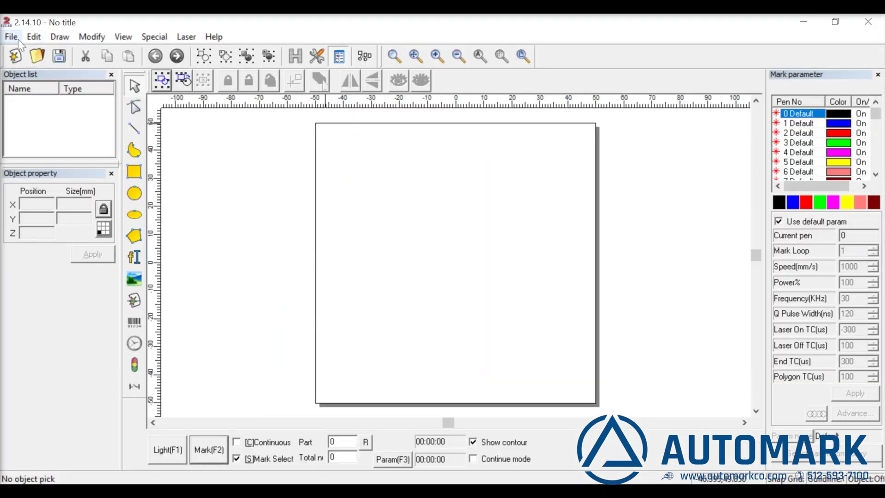
Step: Import Example 3.dxf from the Desktop into EzCad2 as a vector file
{"action": "left_click", "coordinate": [18, 40]}
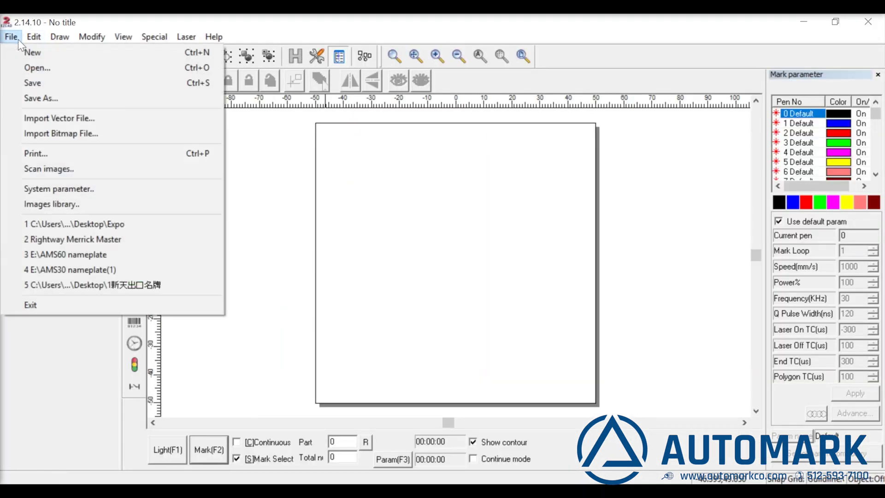
{"action": "left_click", "coordinate": [39, 117]}
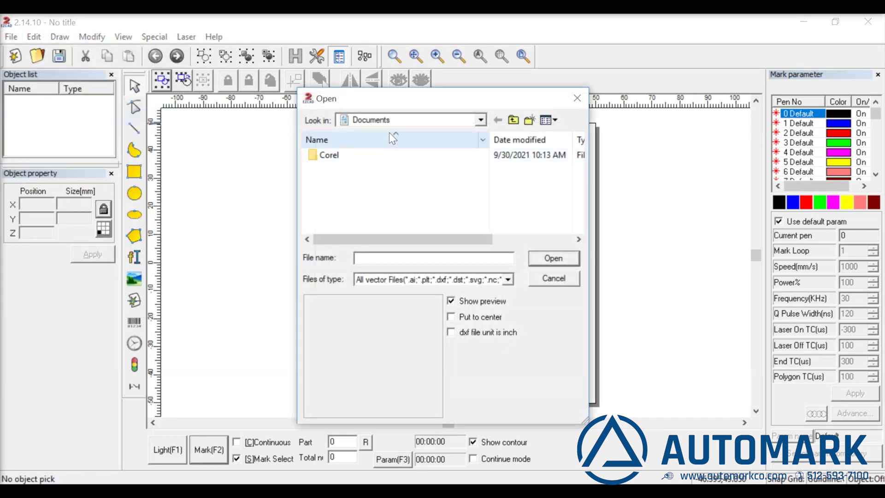
{"action": "left_click", "coordinate": [401, 120]}
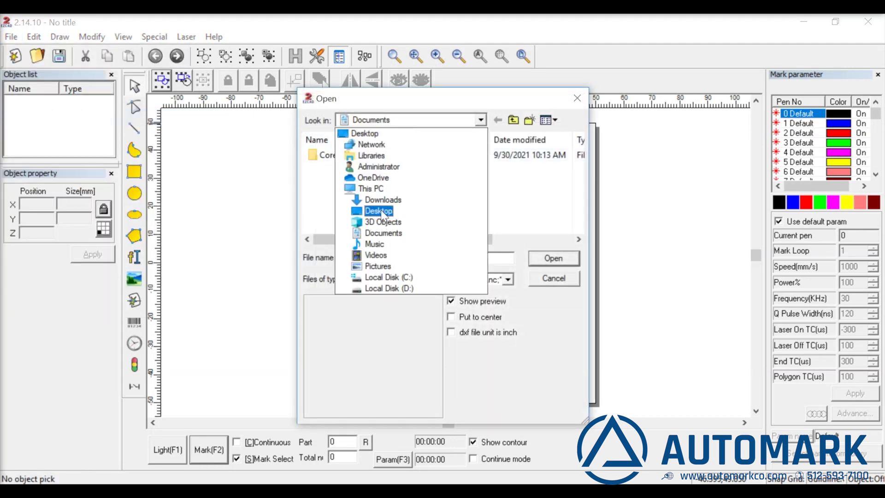
{"action": "left_click", "coordinate": [379, 211]}
{"action": "left_click", "coordinate": [553, 260]}
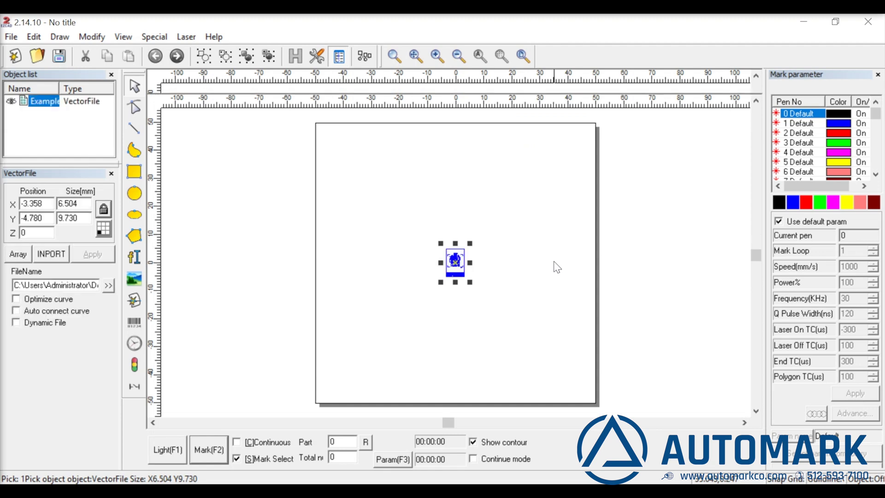
Step: Scale the imported drawing up to 66.353 × 99.268 mm
{"action": "left_click_drag", "start_coordinate": [441, 244], "coordinate": [383, 144]}
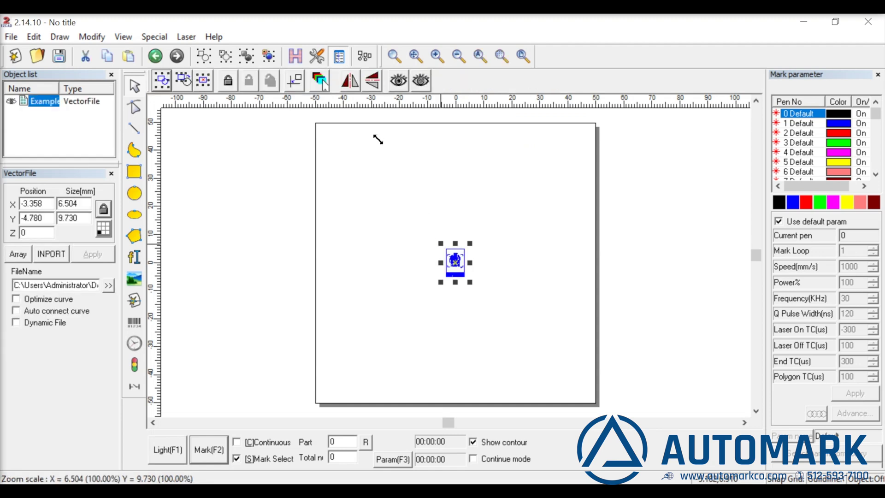
{"action": "left_click_drag", "start_coordinate": [289, 112], "coordinate": [292, 117]}
{"action": "left_click_drag", "start_coordinate": [465, 277], "coordinate": [577, 383]}
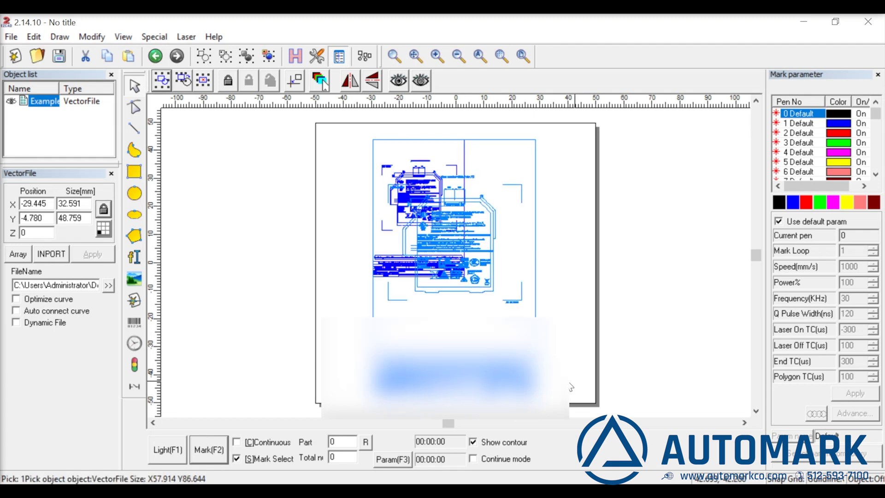
{"action": "scroll", "coordinate": [455, 258], "scroll_direction": "up", "scroll_amount": 5}
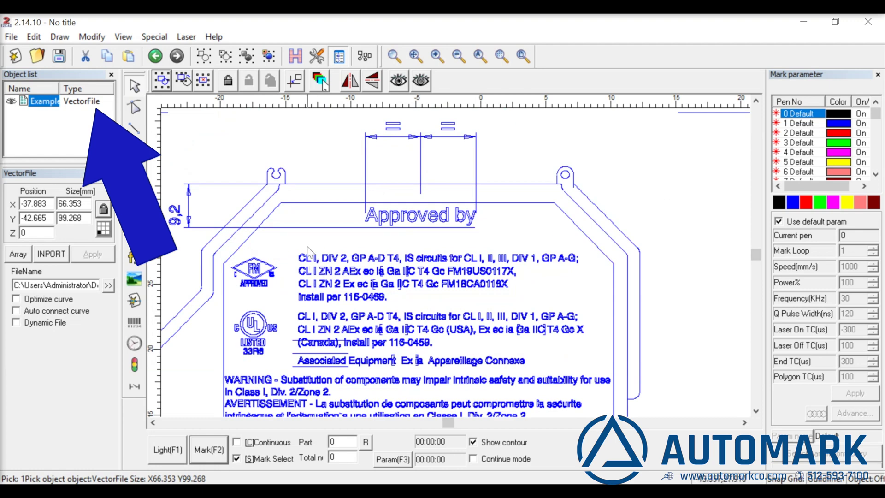
Step: Ungroup the imported vector file twice so it splits into individual Curve objects
{"action": "scroll", "coordinate": [472, 265], "scroll_direction": "up", "scroll_amount": 3}
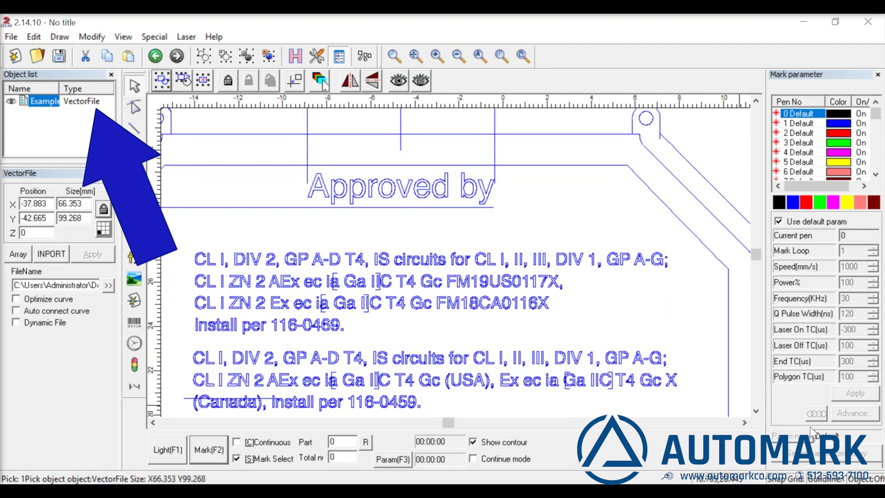
{"action": "left_click", "coordinate": [756, 411]}
{"action": "left_click", "coordinate": [272, 58]}
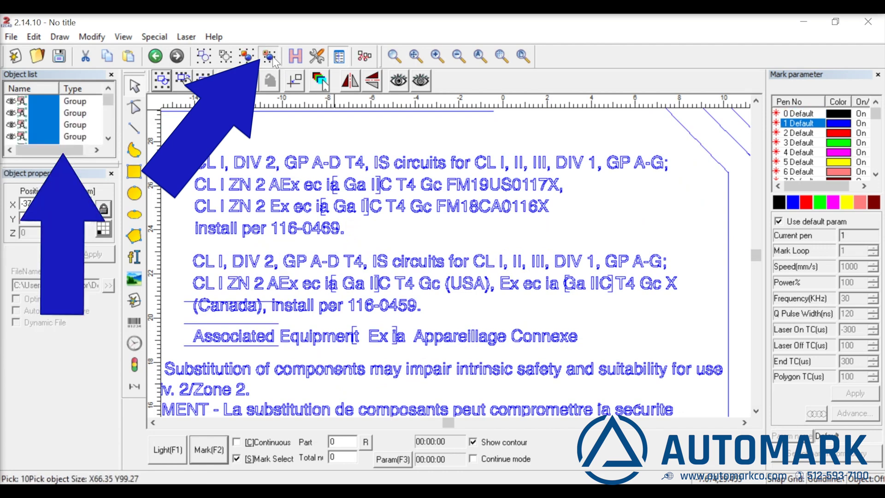
{"action": "left_click", "coordinate": [272, 57]}
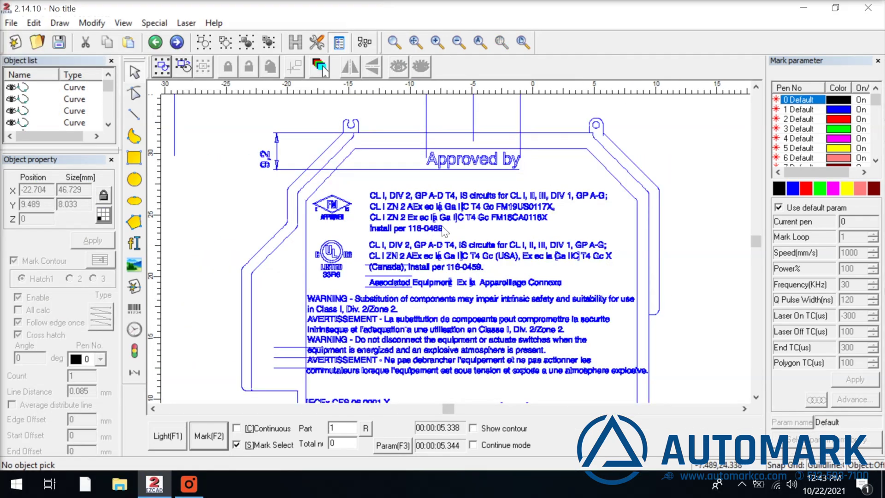
Step: Add a new text object 'A' near the T4 code
{"action": "scroll", "coordinate": [442, 225], "scroll_direction": "up", "scroll_amount": 5}
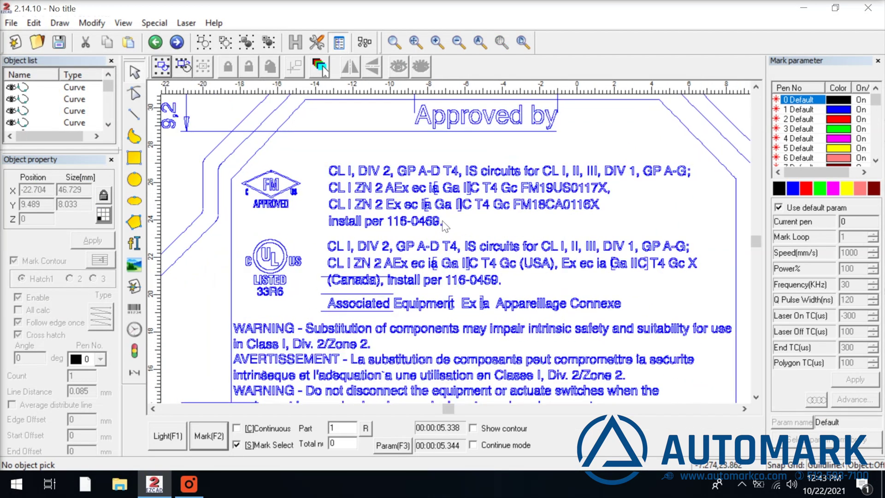
{"action": "scroll", "coordinate": [444, 226], "scroll_direction": "up", "scroll_amount": 2}
{"action": "left_click", "coordinate": [512, 277]}
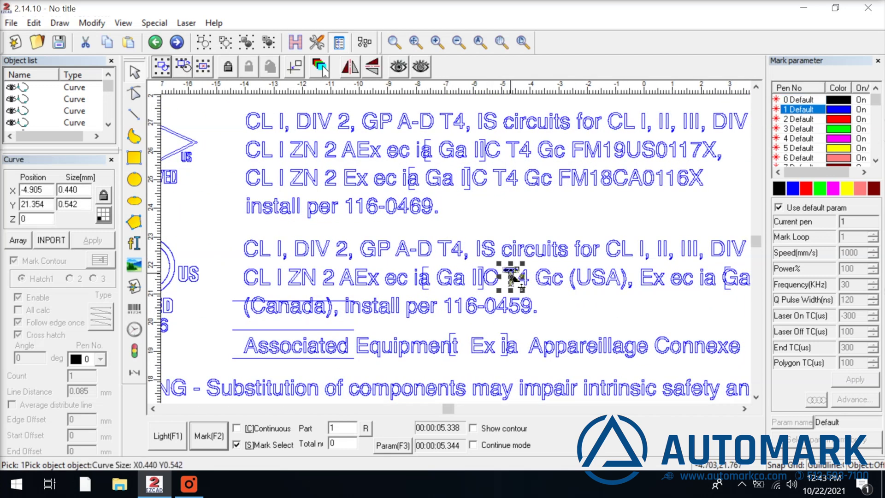
{"action": "left_click", "coordinate": [296, 190]}
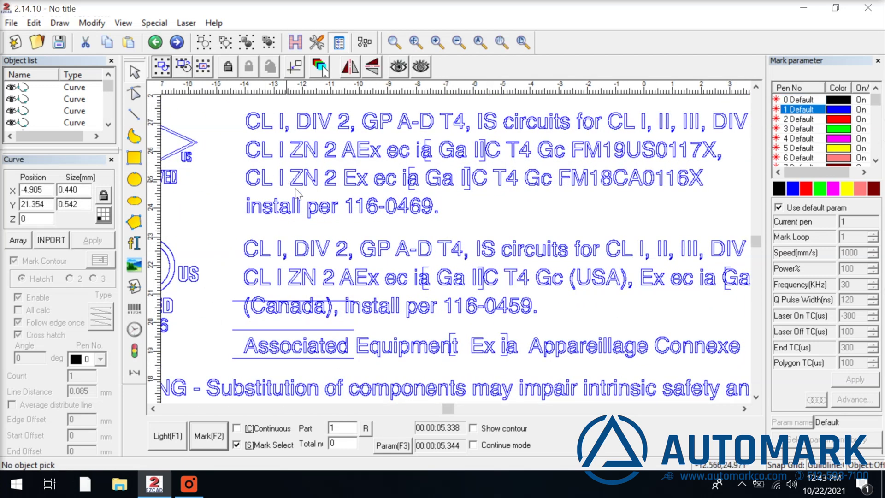
{"action": "left_click", "coordinate": [134, 243]}
{"action": "left_click", "coordinate": [451, 253]}
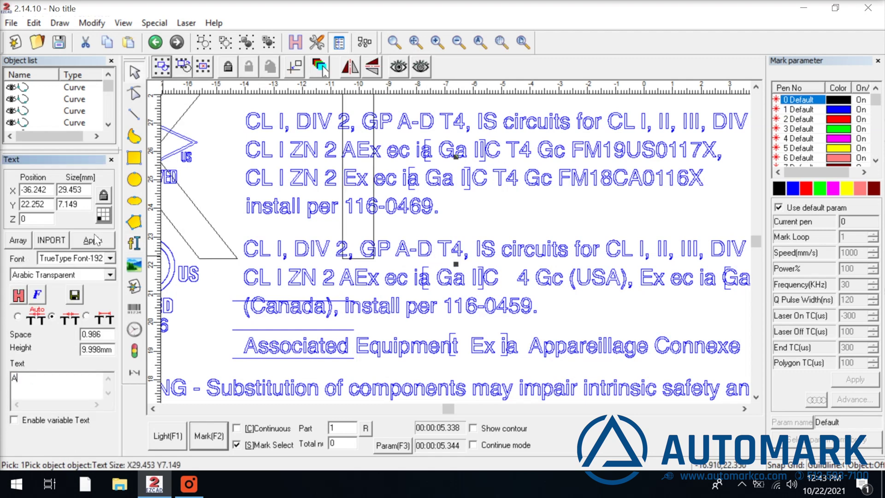
Step: Move the A into the UL line before '4 Gc (USA)', shrunk to 0.590 × 0.560 mm
{"action": "left_click_drag", "start_coordinate": [323, 167], "coordinate": [524, 285]}
{"action": "left_click_drag", "start_coordinate": [658, 166], "coordinate": [509, 277]}
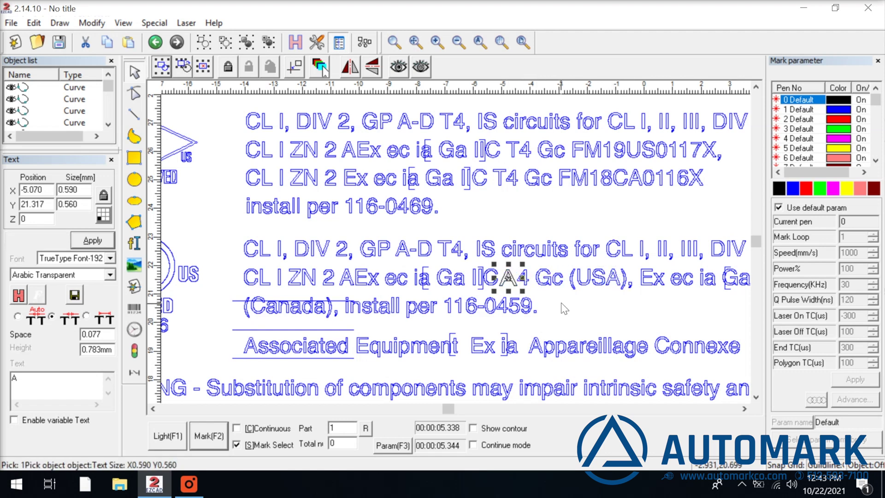
{"action": "left_click", "coordinate": [554, 325]}
Step: Delete the stray line beside the Associated Equipment (Canada) text
{"action": "scroll", "coordinate": [551, 322], "scroll_direction": "down", "scroll_amount": 2}
{"action": "scroll", "coordinate": [551, 322], "scroll_direction": "down", "scroll_amount": 1}
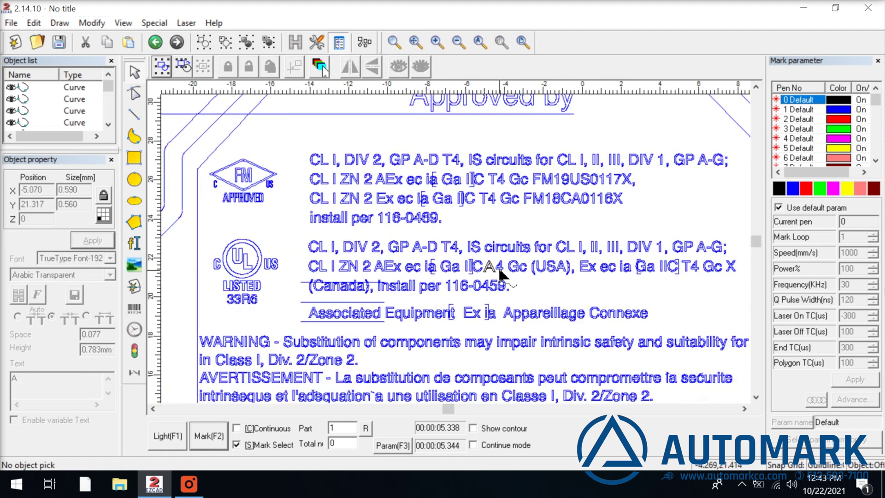
{"action": "left_click_drag", "start_coordinate": [382, 282], "coordinate": [383, 303]}
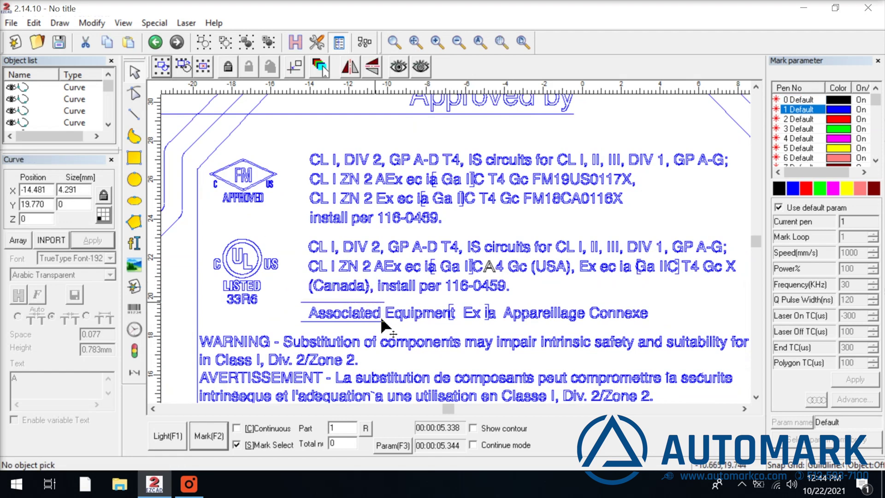
{"action": "key", "text": "Delete"}
Step: Lower the misplaced fragment near IICA4 into line with the text
{"action": "left_click", "coordinate": [472, 259]}
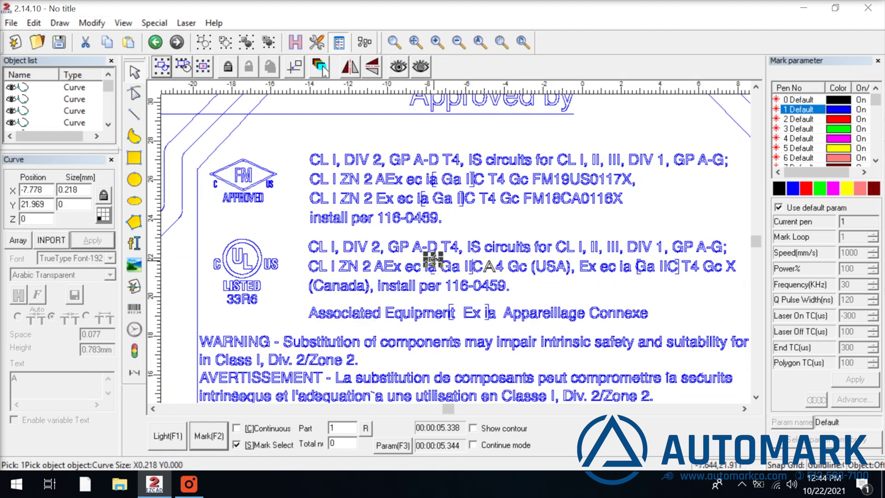
{"action": "left_click_drag", "start_coordinate": [473, 260], "coordinate": [472, 275]}
{"action": "left_click", "coordinate": [472, 275]}
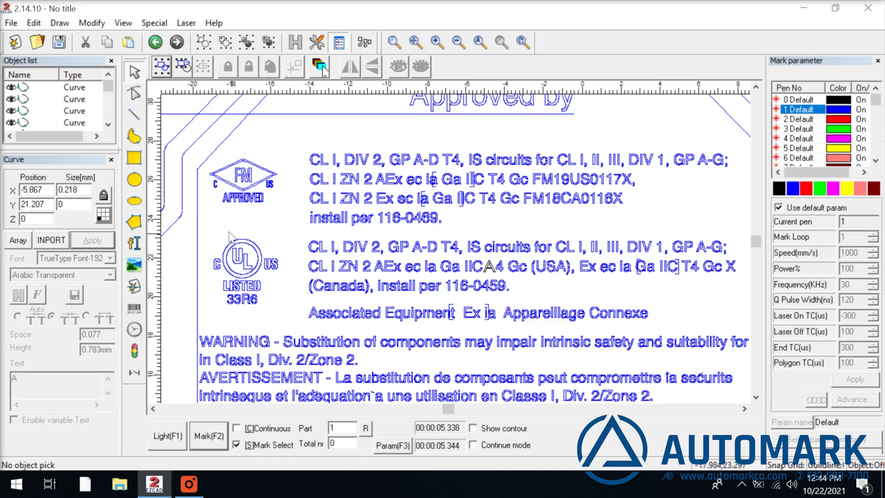
Step: Hatch the UL certification block as one object at 0.085 mm spacing
{"action": "mouse_move", "coordinate": [205, 224]}
{"action": "left_mouse_down"}
{"action": "mouse_move", "coordinate": [683, 319]}
{"action": "mouse_move", "coordinate": [740, 319]}
{"action": "left_mouse_up"}
{"action": "key", "text": "ctrl+h"}
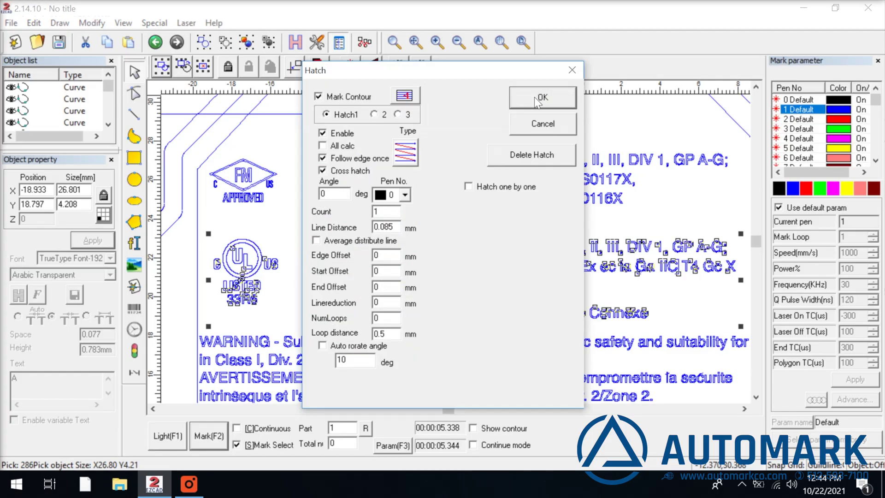
{"action": "key", "text": "Return"}
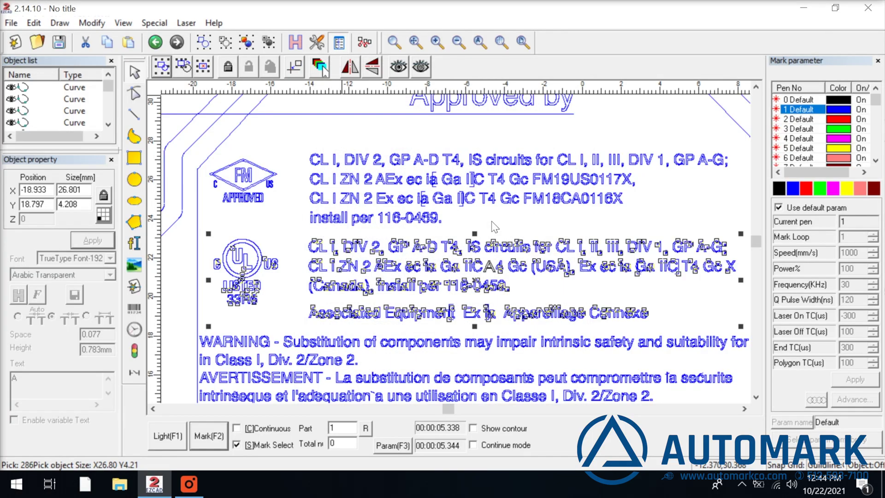
{"action": "scroll", "coordinate": [490, 230], "scroll_direction": "down", "scroll_amount": 2}
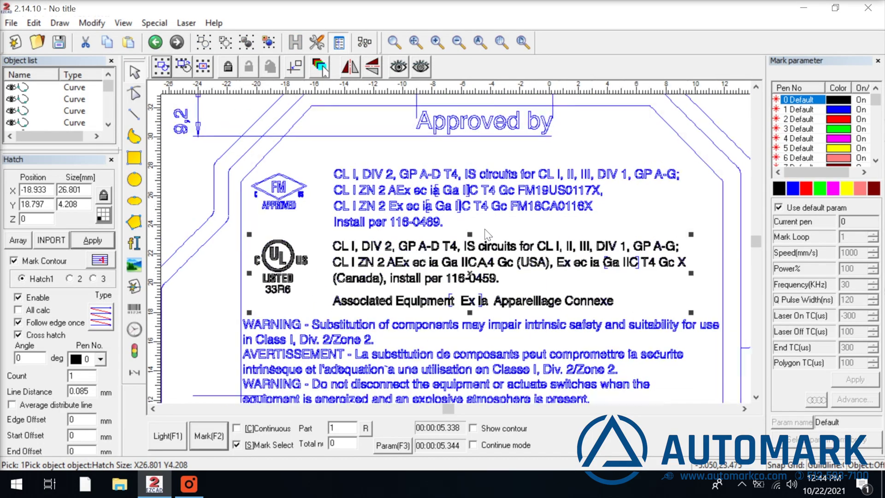
Step: Invert the selection, delete everything but the hatched UL block, then select that block
{"action": "scroll", "coordinate": [485, 234], "scroll_direction": "down", "scroll_amount": 3}
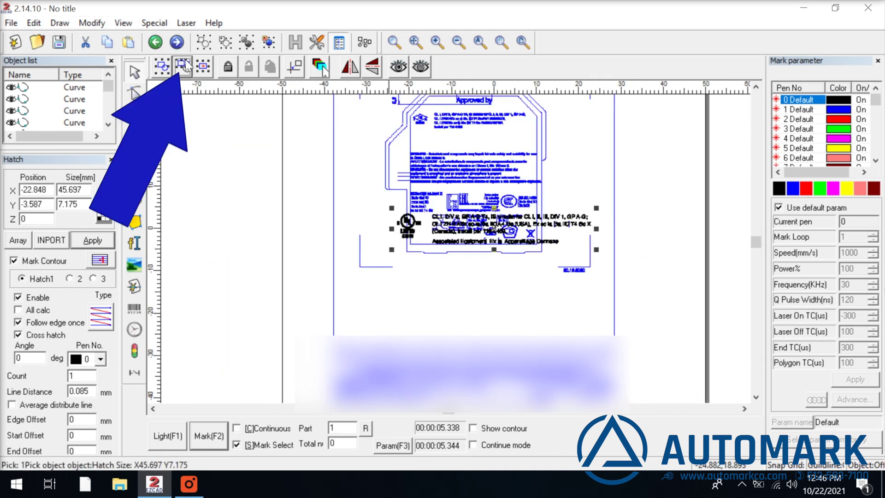
{"action": "left_click", "coordinate": [183, 66]}
{"action": "key", "text": "Delete"}
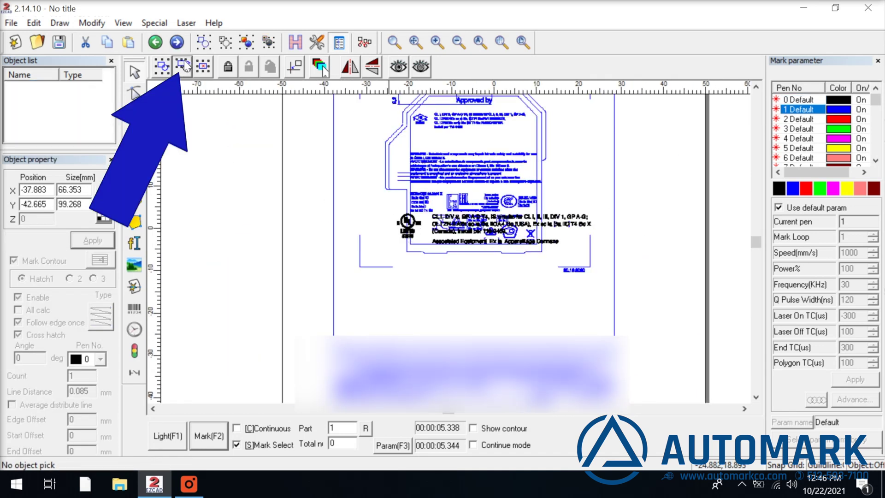
{"action": "mouse_move", "coordinate": [391, 237]}
{"action": "left_mouse_down"}
{"action": "mouse_move", "coordinate": [572, 233]}
{"action": "mouse_move", "coordinate": [662, 297]}
{"action": "mouse_move", "coordinate": [624, 294]}
{"action": "left_mouse_up"}
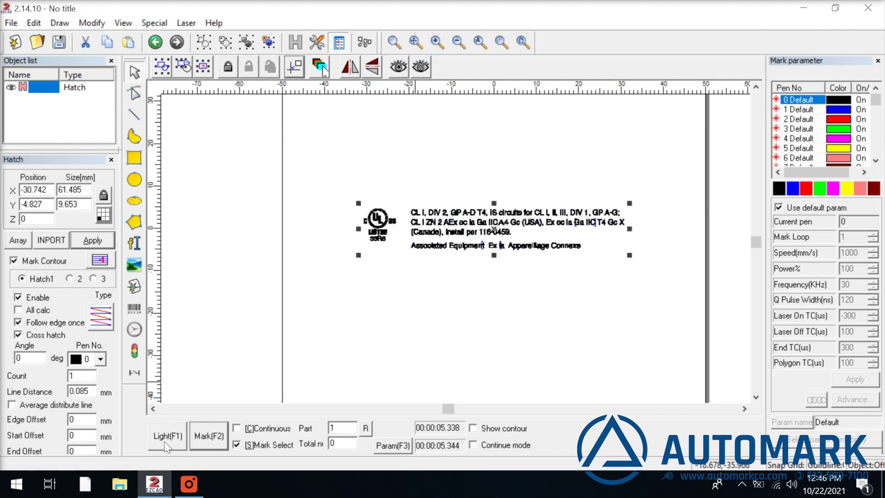